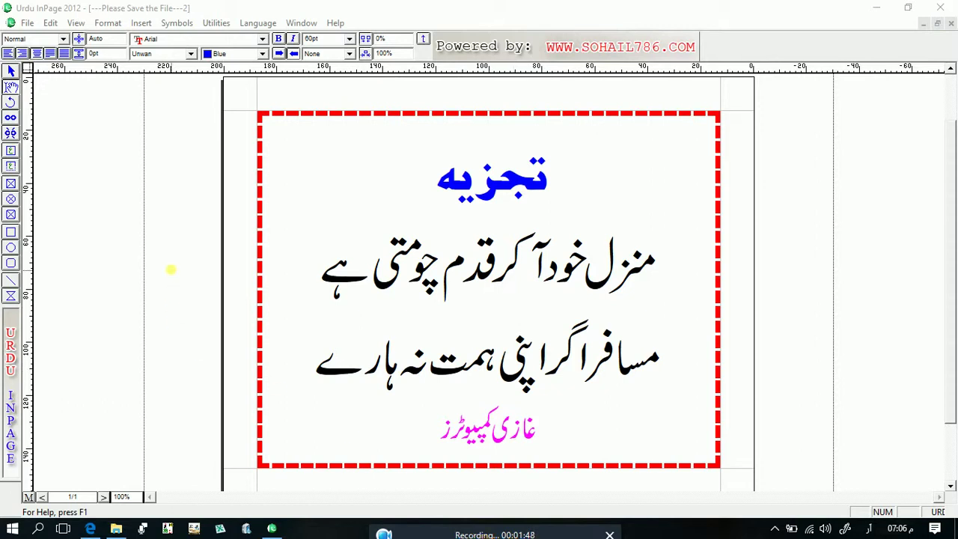
left_click(26, 23)
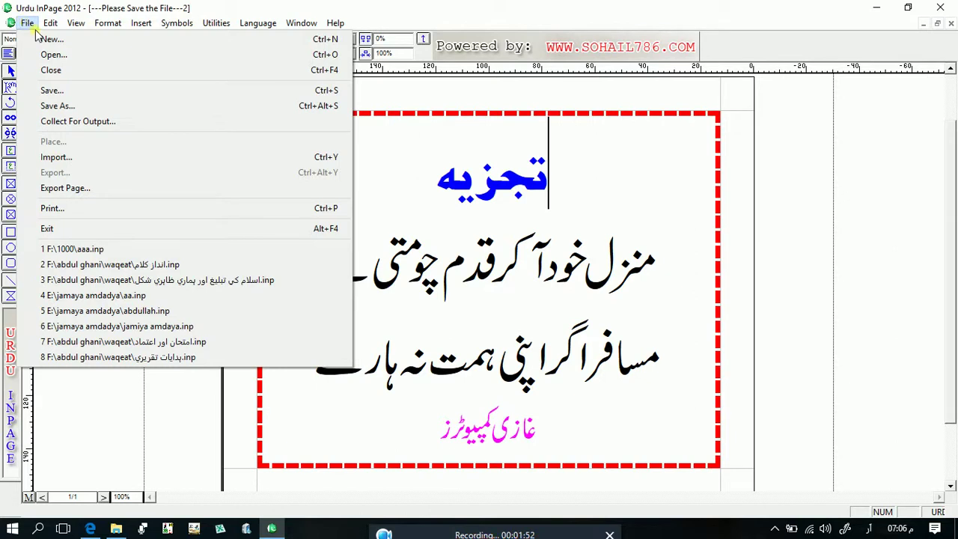
left_click(69, 209)
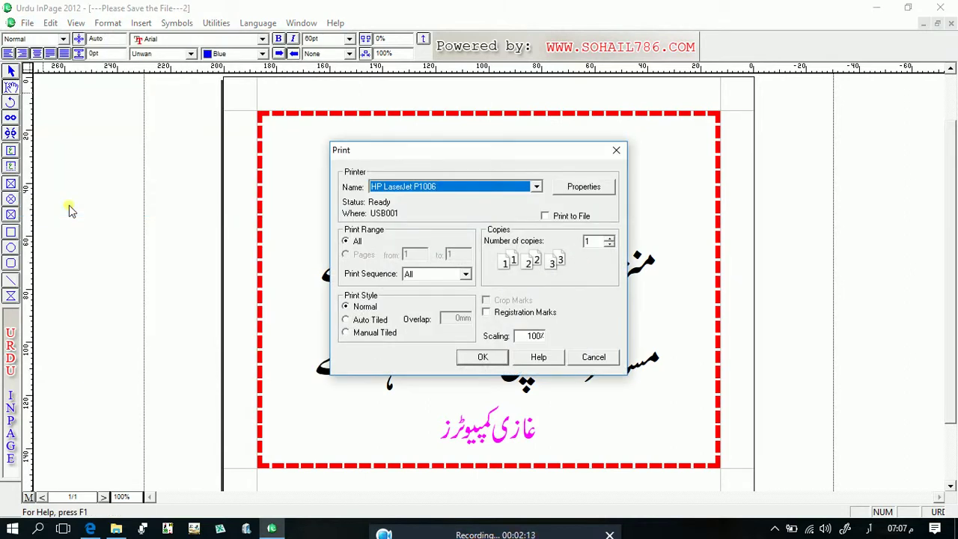
left_click(596, 357)
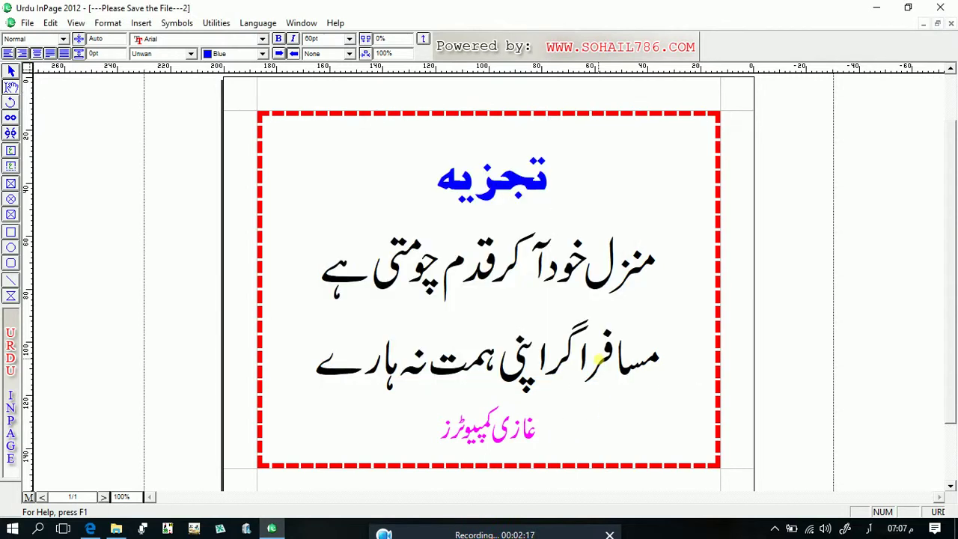
key("ctrl+p")
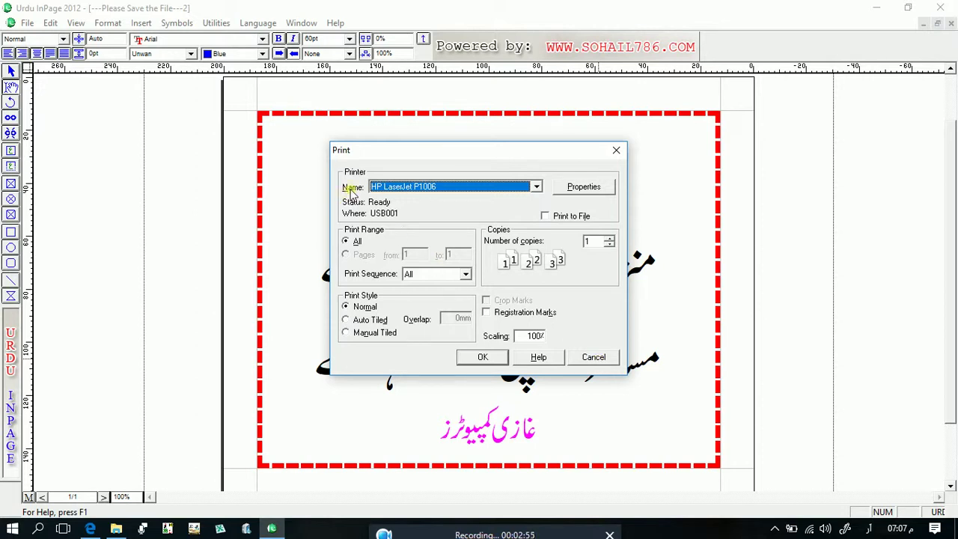
left_click(538, 187)
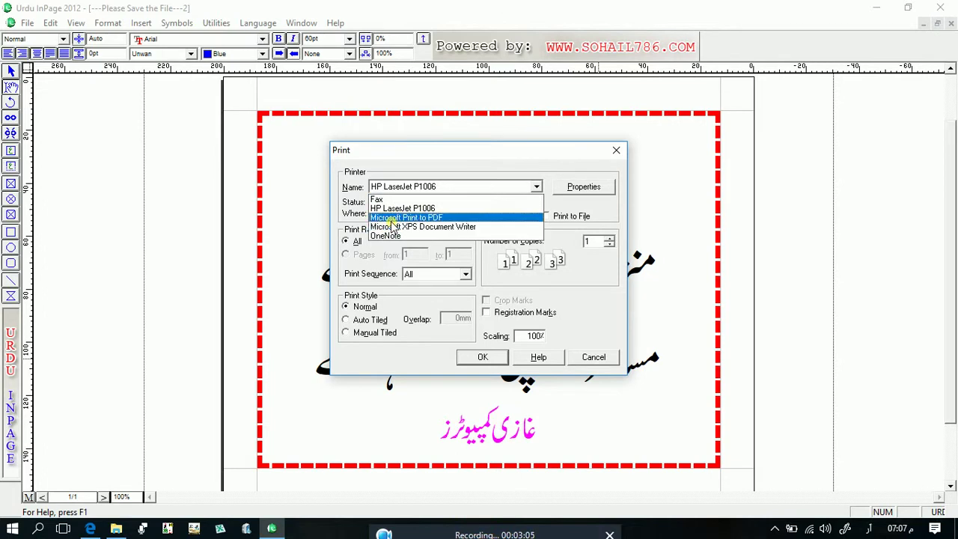
left_click(437, 218)
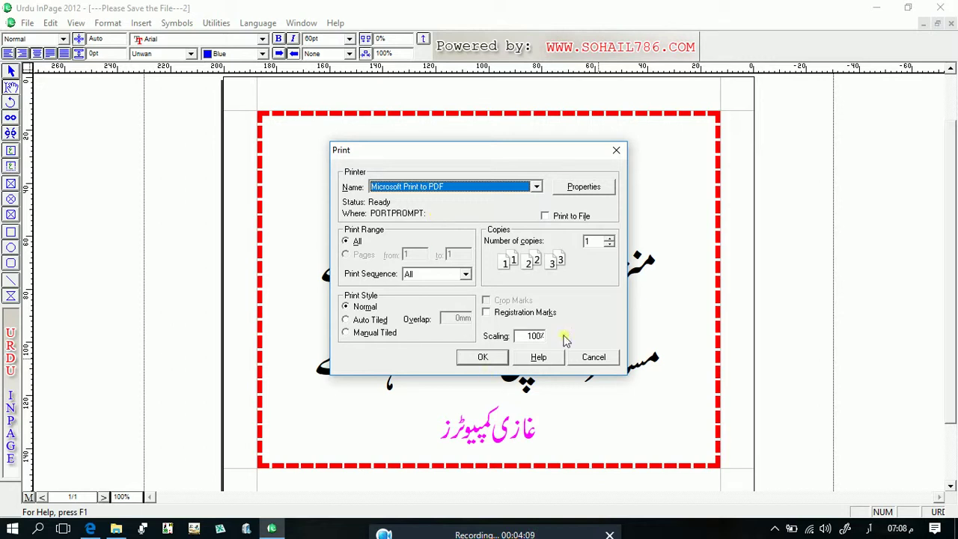
left_click(594, 357)
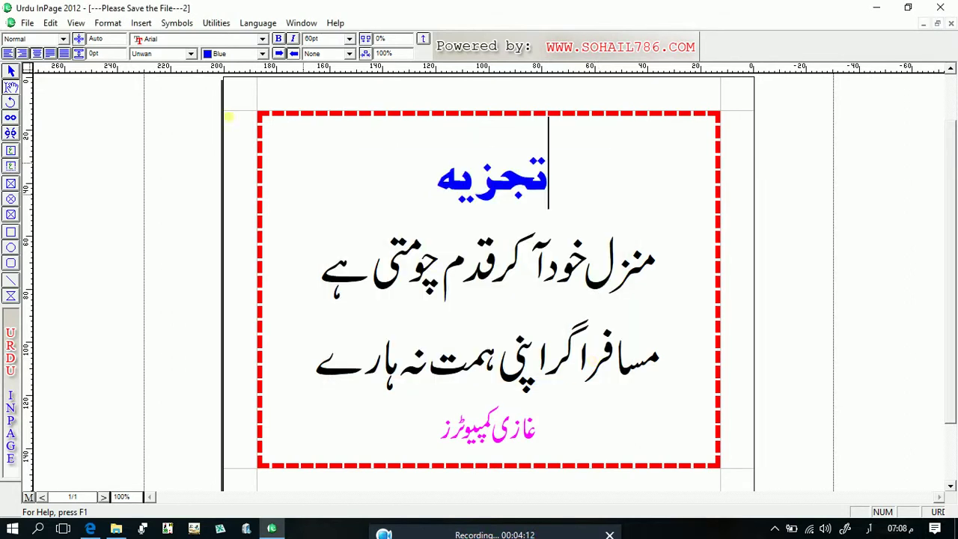
- Open the recent document هدايات تقريري.inp from the waqeat folder and go to its first page
left_click(27, 23)
left_click(166, 357)
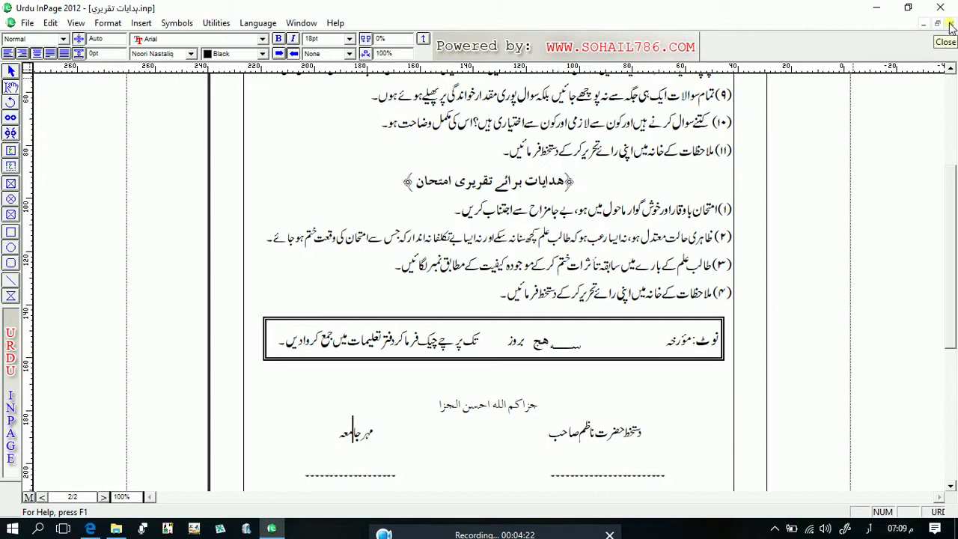
scroll(949, 25, "up", 3)
scroll(948, 25, "up", 10)
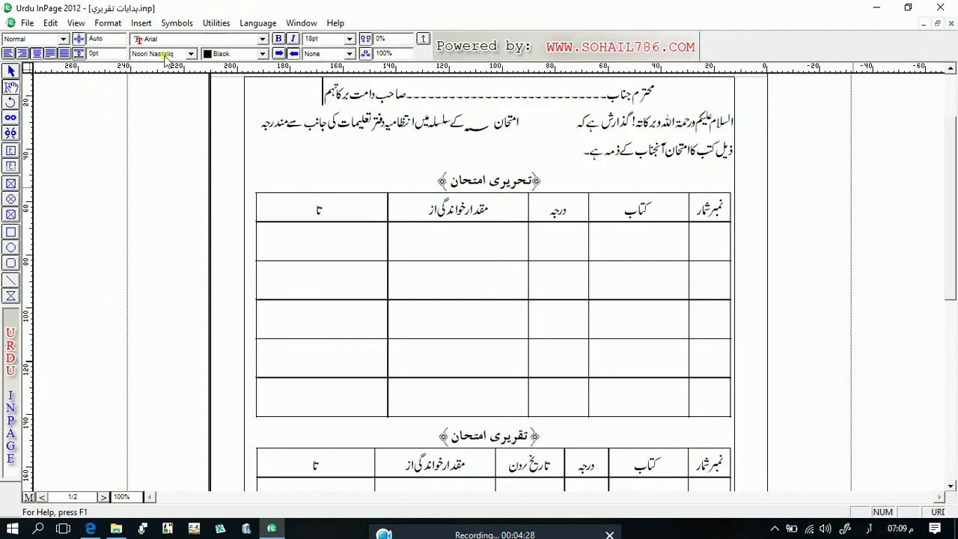
- Bring up the print settings for the document and choose Microsoft Print to PDF as the printer
key("ctrl+p")
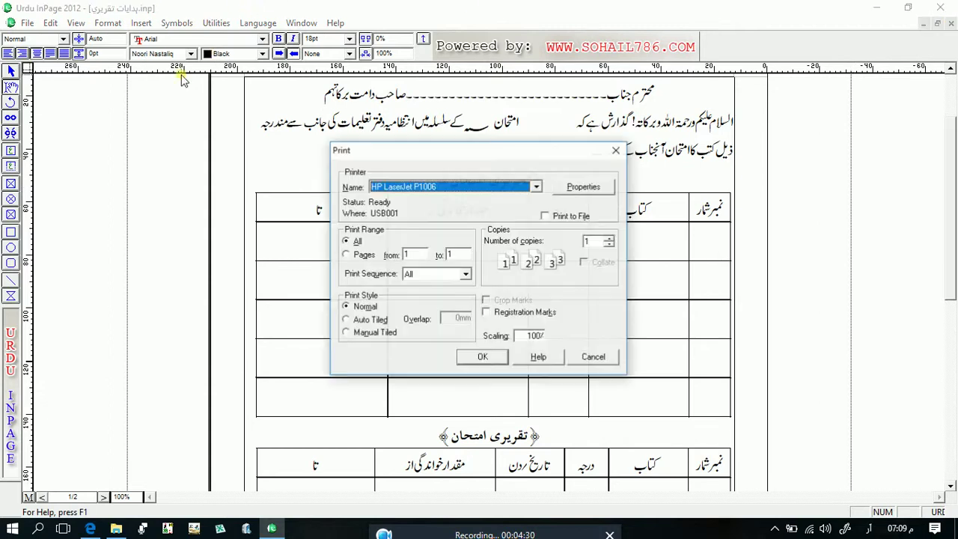
left_click(536, 187)
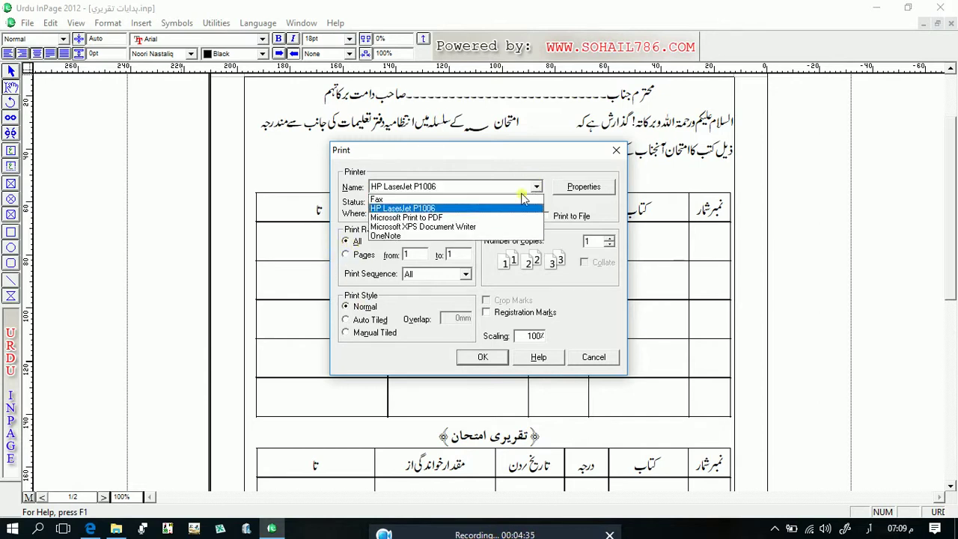
left_click(483, 218)
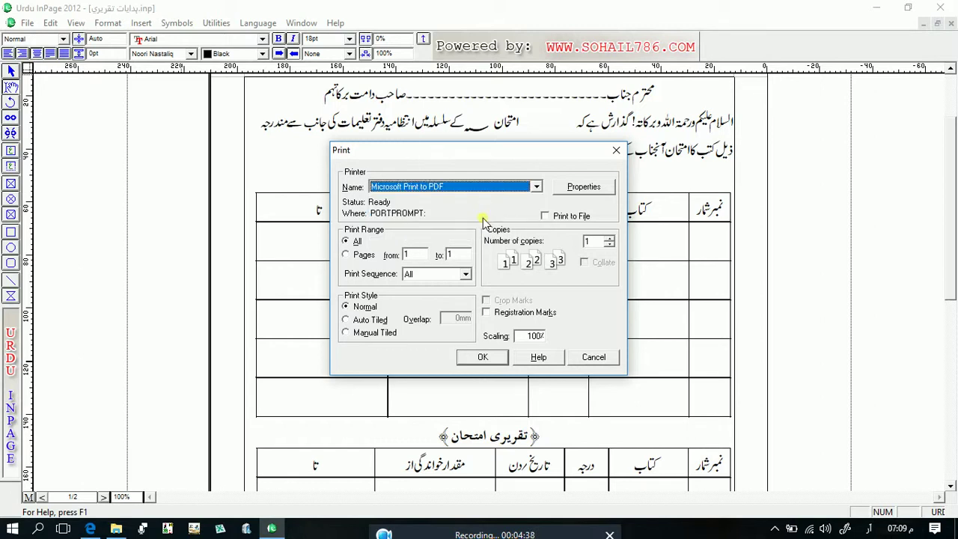
left_click(354, 257)
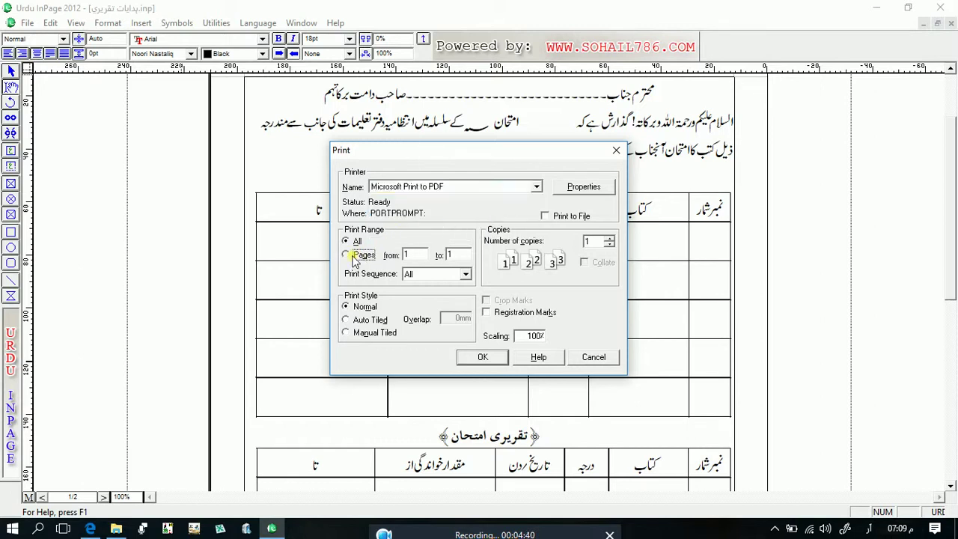
double_click(416, 255)
left_click(462, 255)
type("2")
key("BackSpace")
- Switch the keyboard layout to English (United States) and print the document with the range set to All
left_click(868, 528)
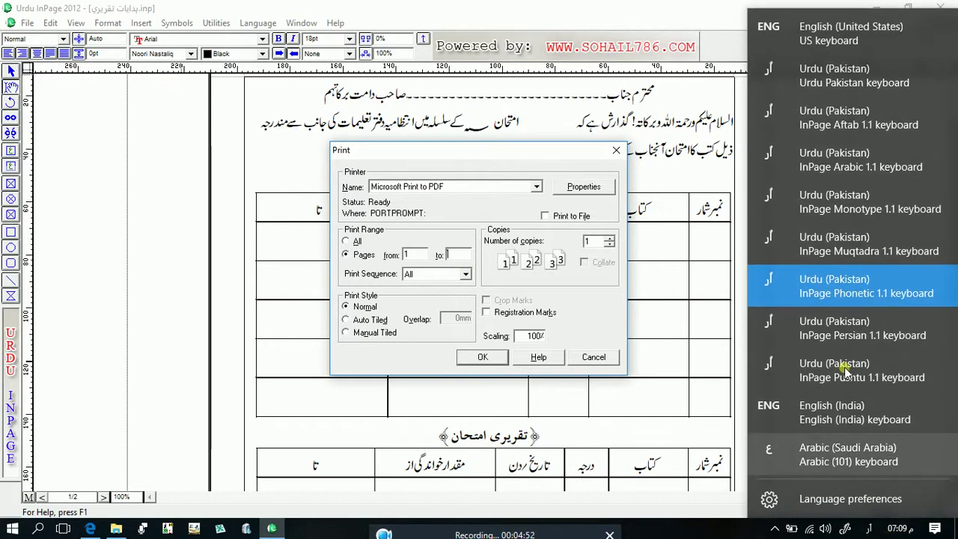
left_click(818, 34)
type("6")
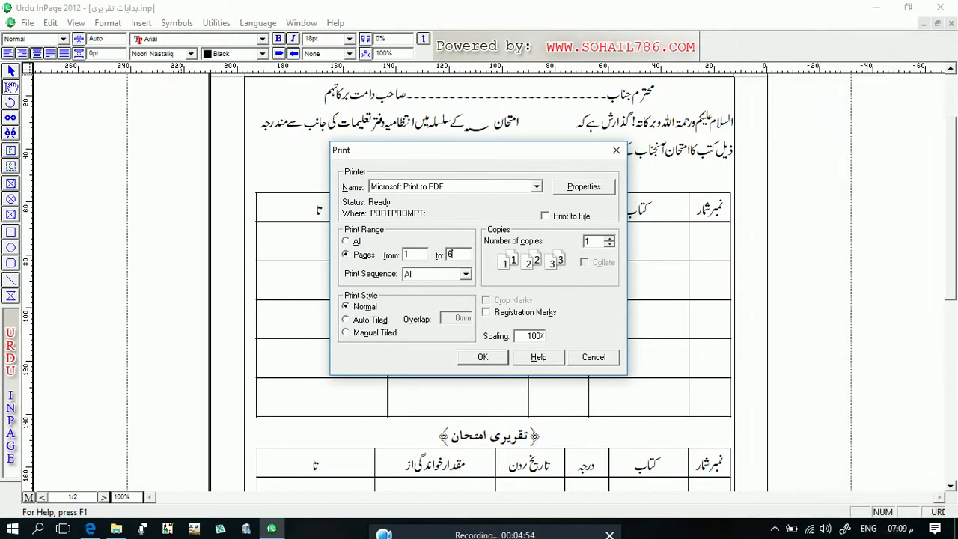
key("BackSpace")
left_click(353, 241)
left_click(483, 358)
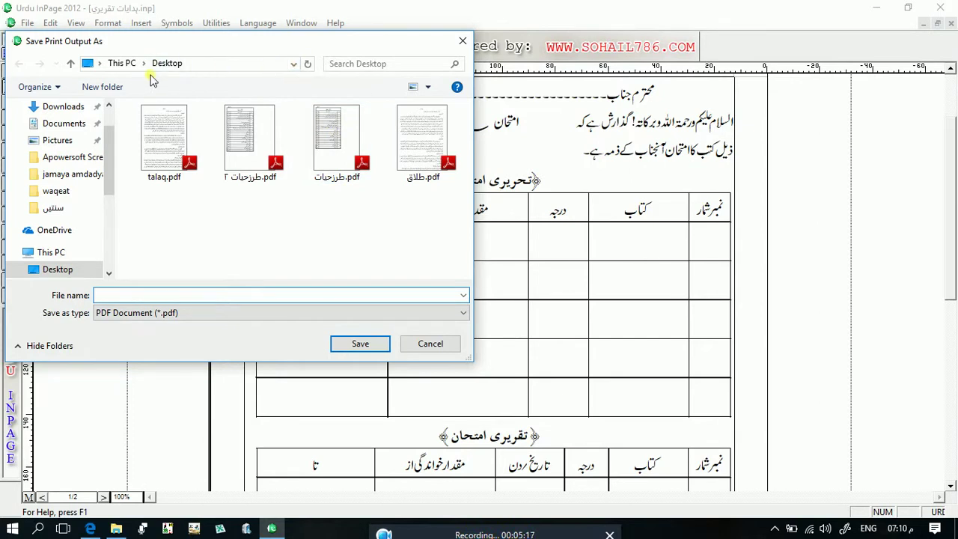
- Save the print output to the Desktop as a PDF document named hidayat
left_click(245, 69)
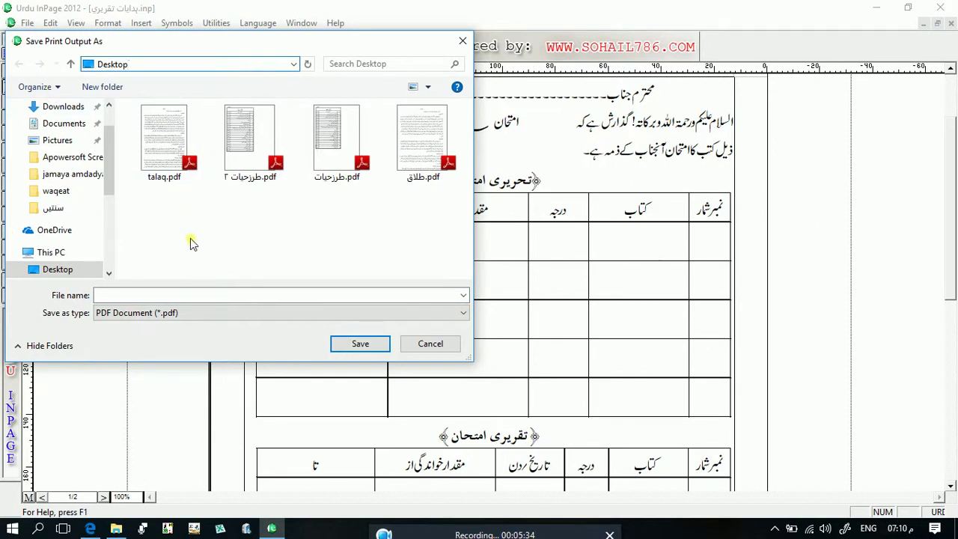
left_click(187, 296)
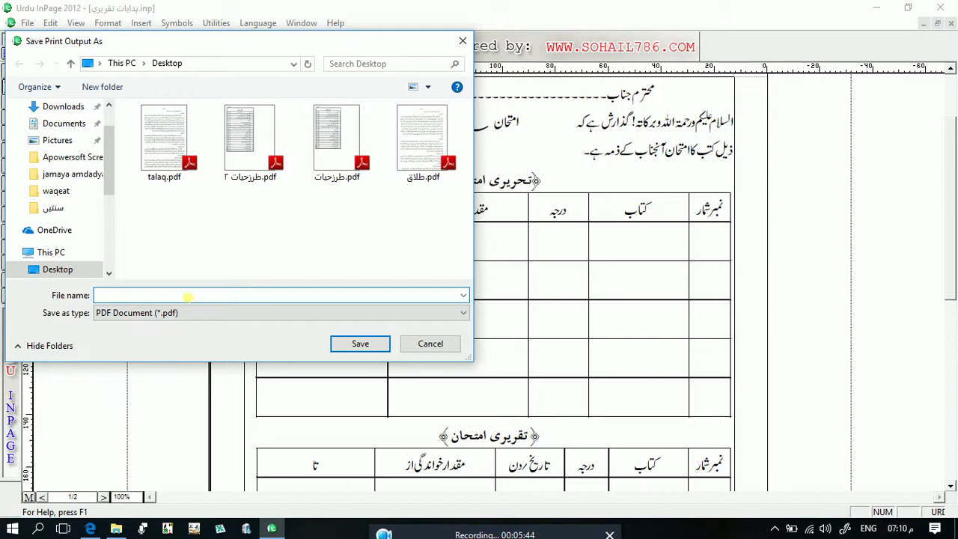
type("l")
key("BackSpace")
key("BackSpace")
type("hi")
key("Escape")
type("daya")
left_click(374, 349)
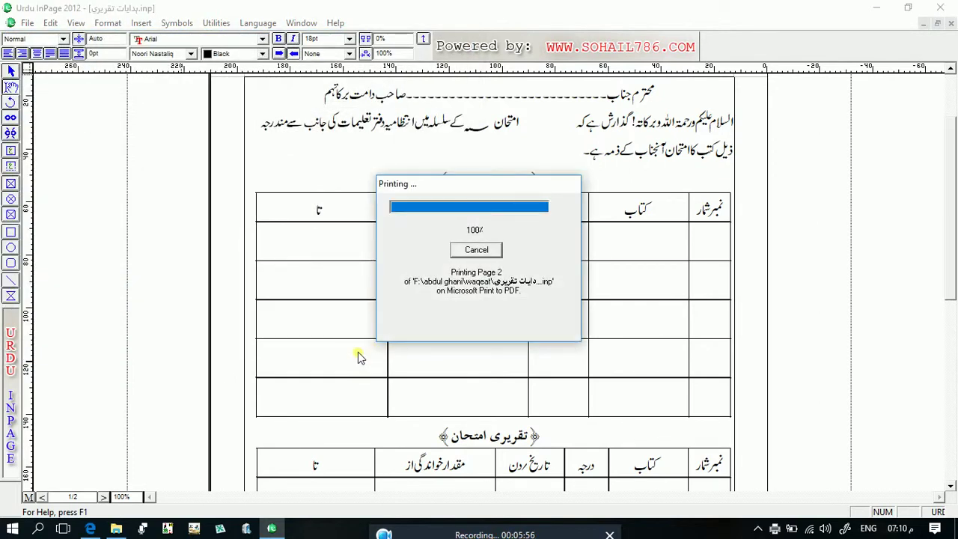
- Minimize the document window and open hidayat.pdf from the desktop in Adobe Reader
left_click(268, 530)
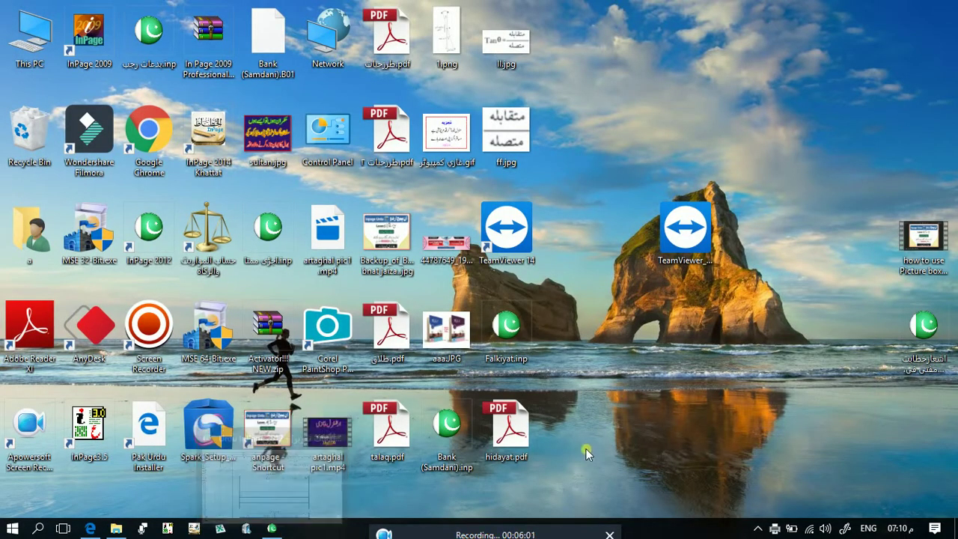
left_click(508, 437)
double_click(508, 437)
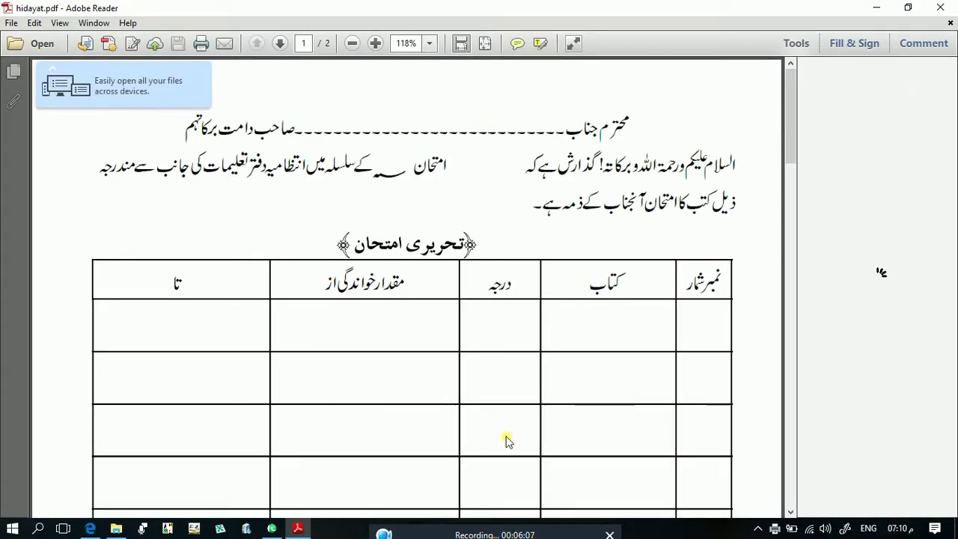
- Examine both pages of hidayat.pdf to check the exam tables and the written instructions
scroll(507, 441, "down", 10)
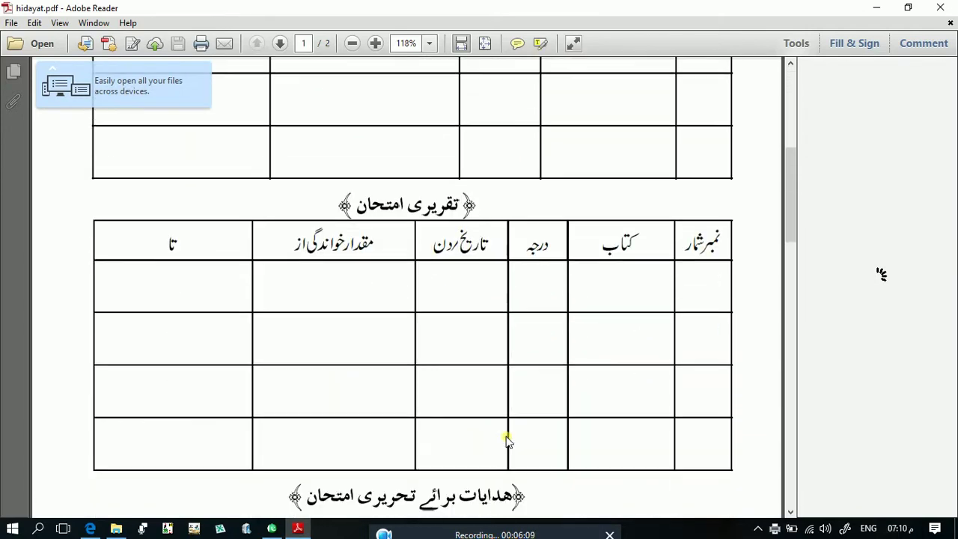
scroll(507, 441, "down", 10)
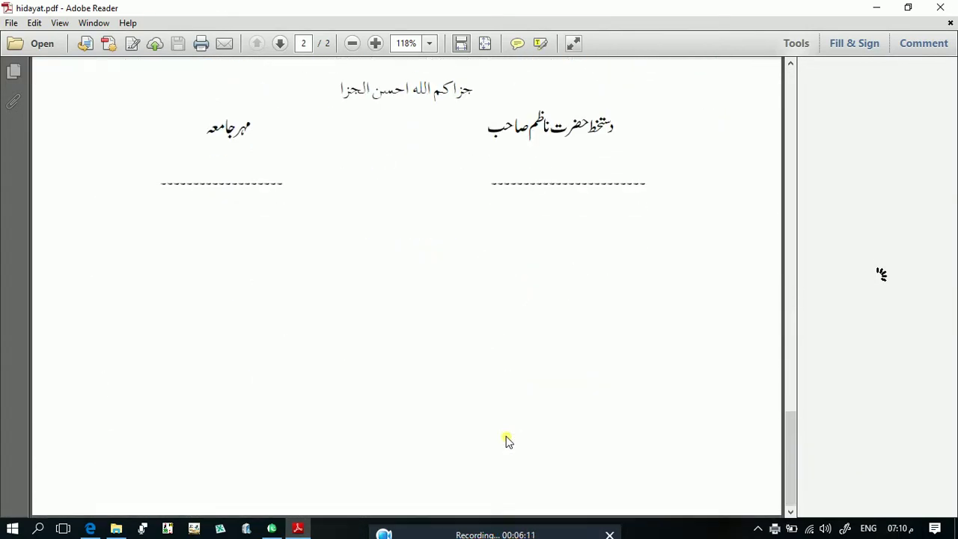
scroll(506, 441, "up", 10)
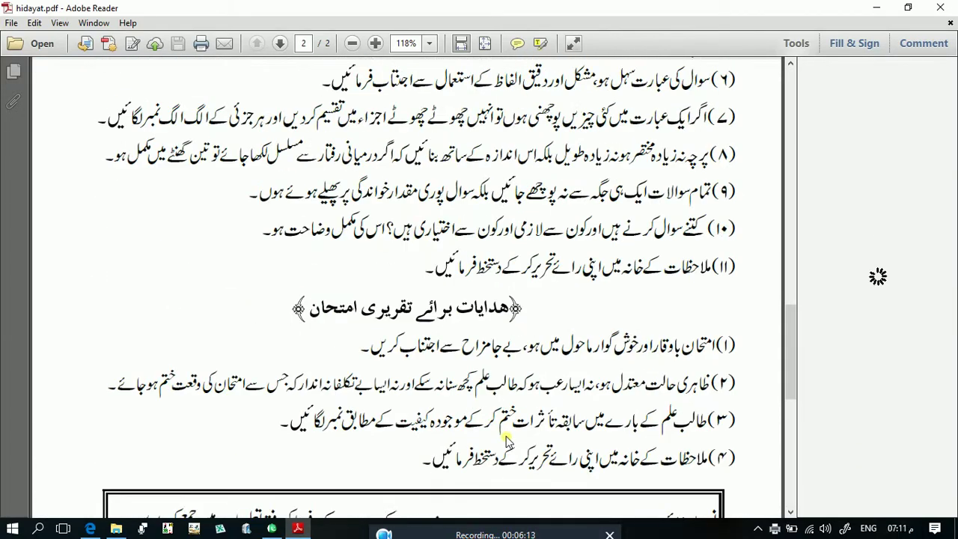
scroll(506, 441, "up", 10)
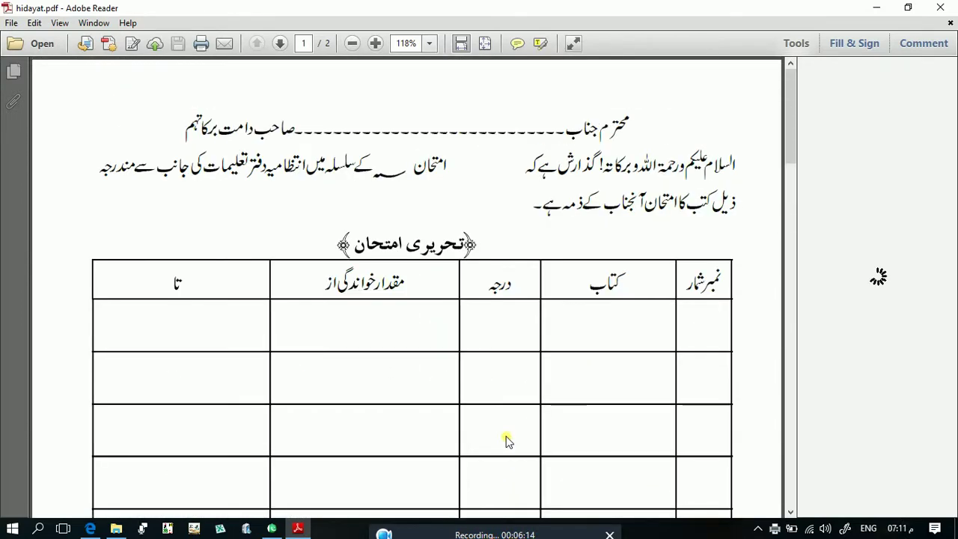
scroll(507, 437, "down", 10)
scroll(507, 441, "up", 10)
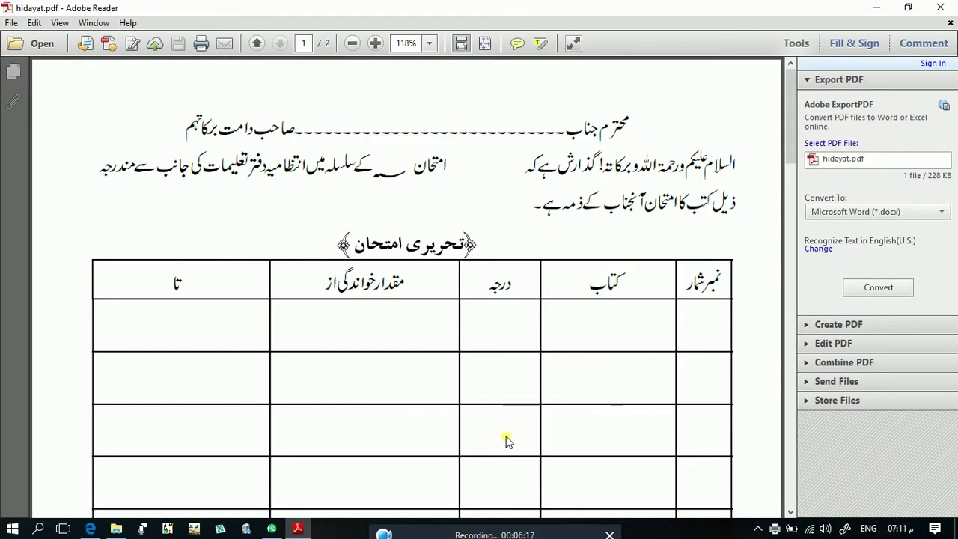
scroll(507, 441, "down", 10)
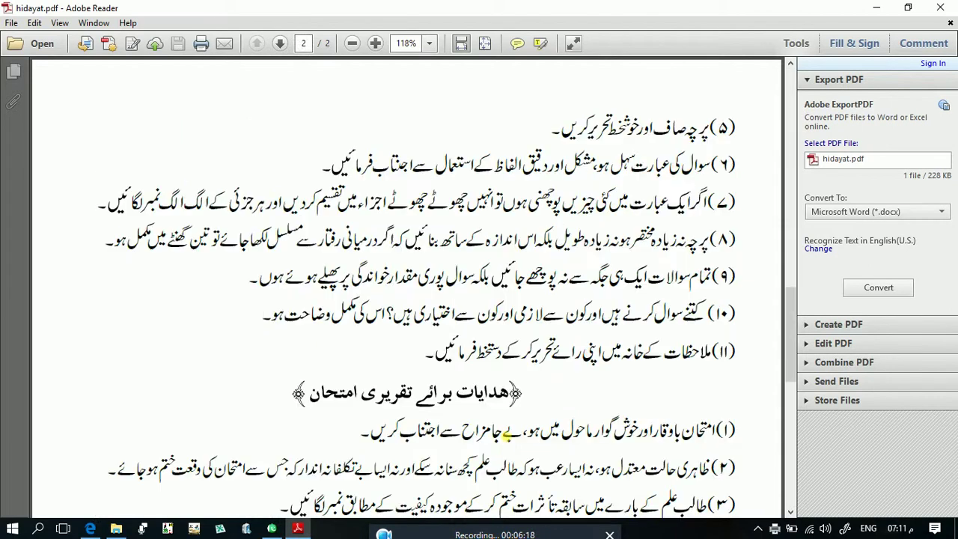
scroll(506, 436, "up", 10)
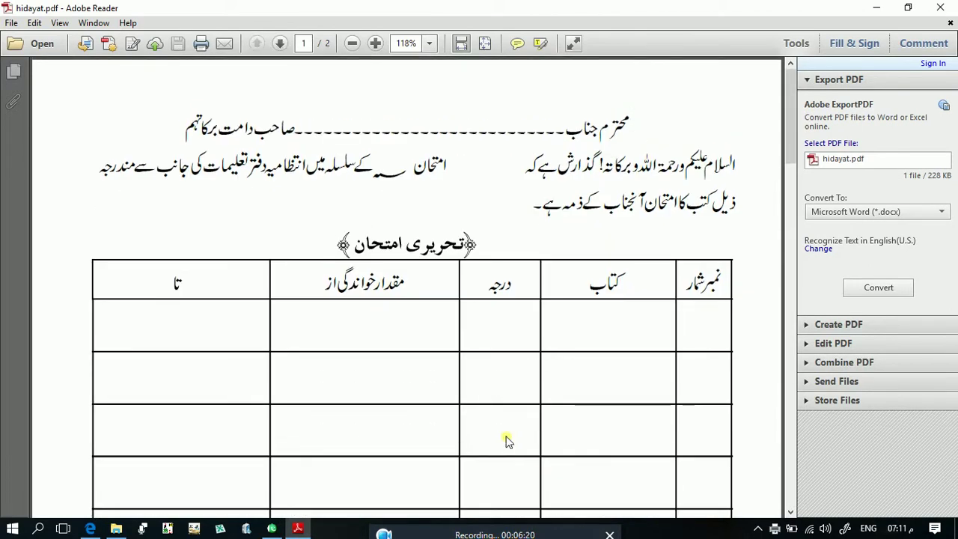
scroll(507, 441, "down", 10)
scroll(507, 441, "up", 10)
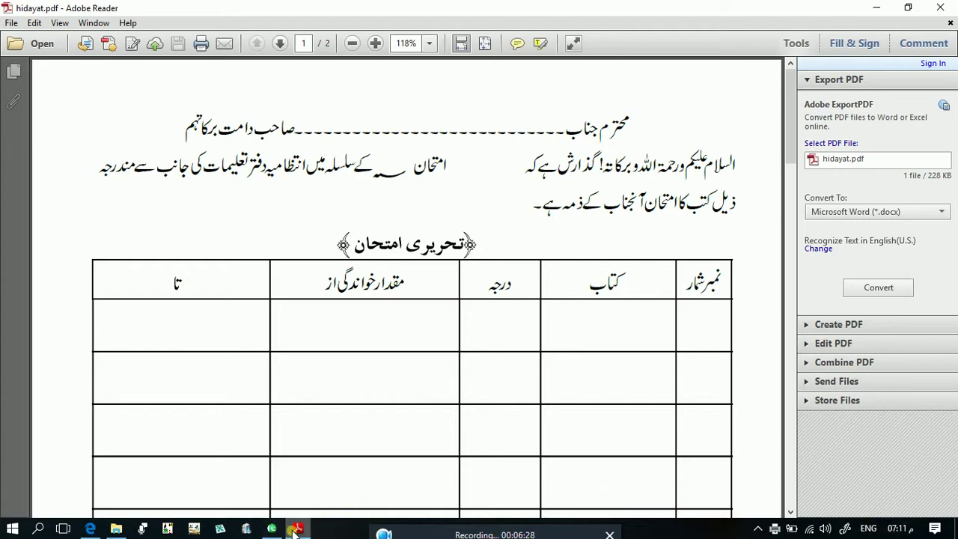
- Switch back to Urdu InPage and close the document هدايات تقريري.inp
mouse_move(297, 532)
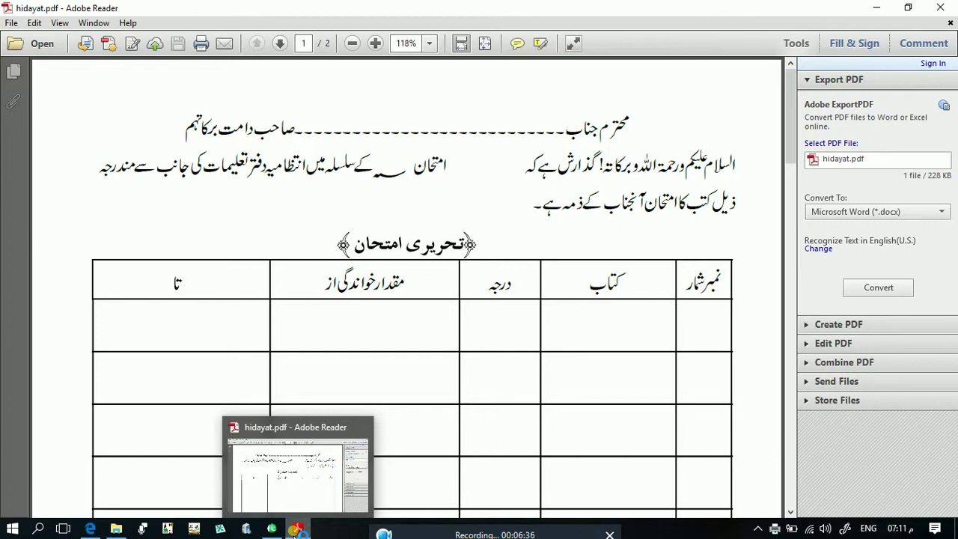
left_click(274, 529)
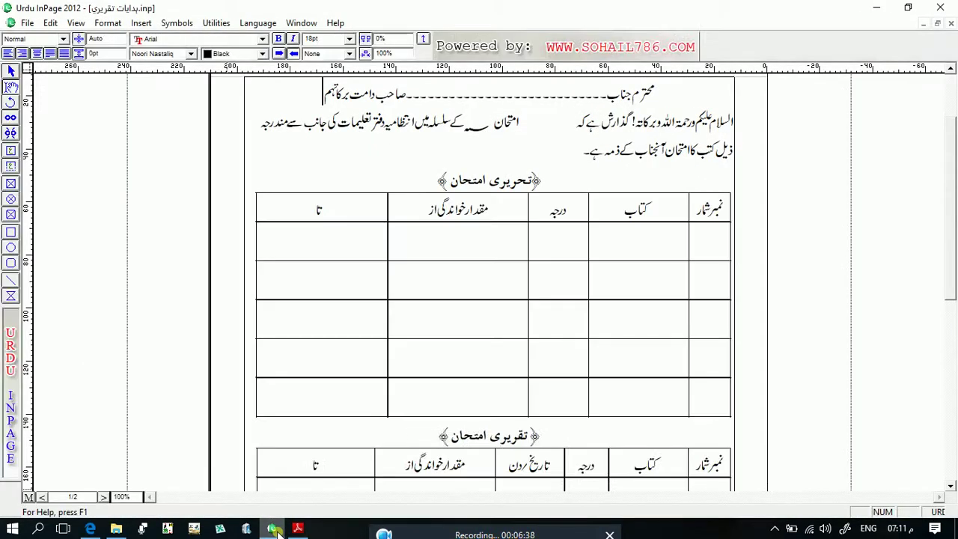
left_click(950, 23)
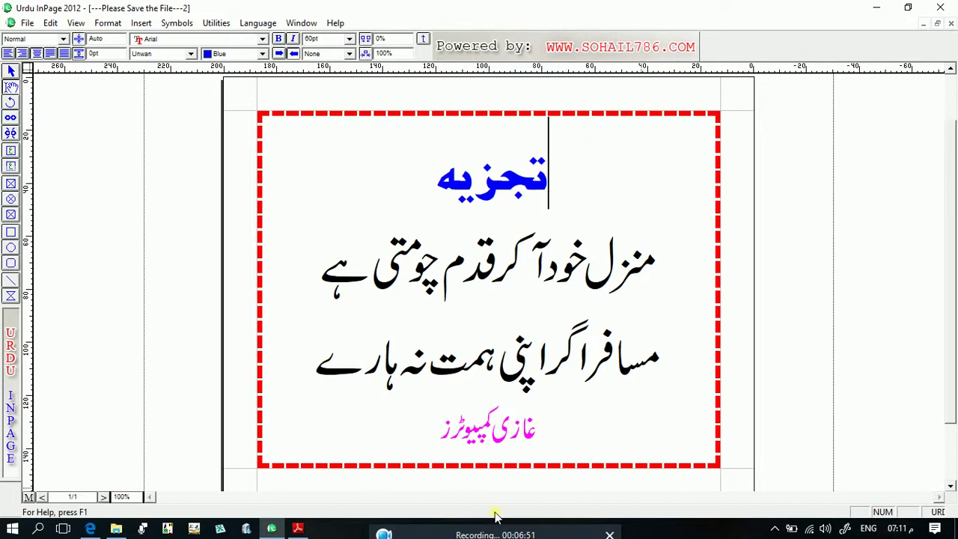
left_click(472, 534)
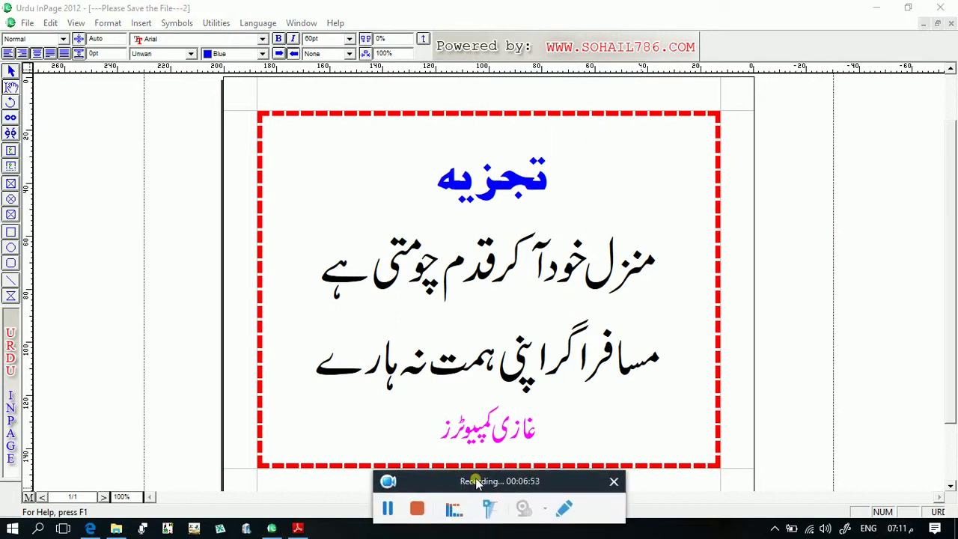